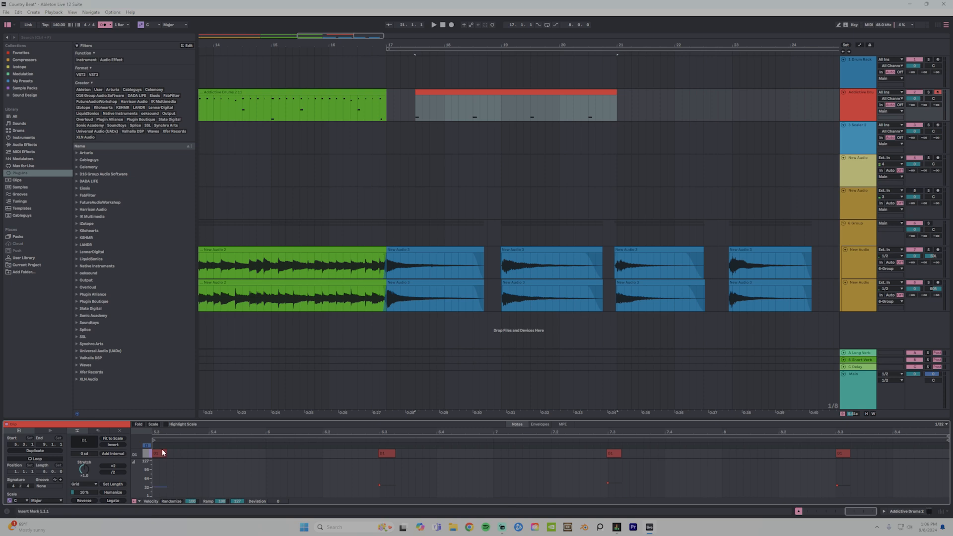
Move the red drum clip back to start at bar 17 and play the transition from the preceding section.
click(161, 454)
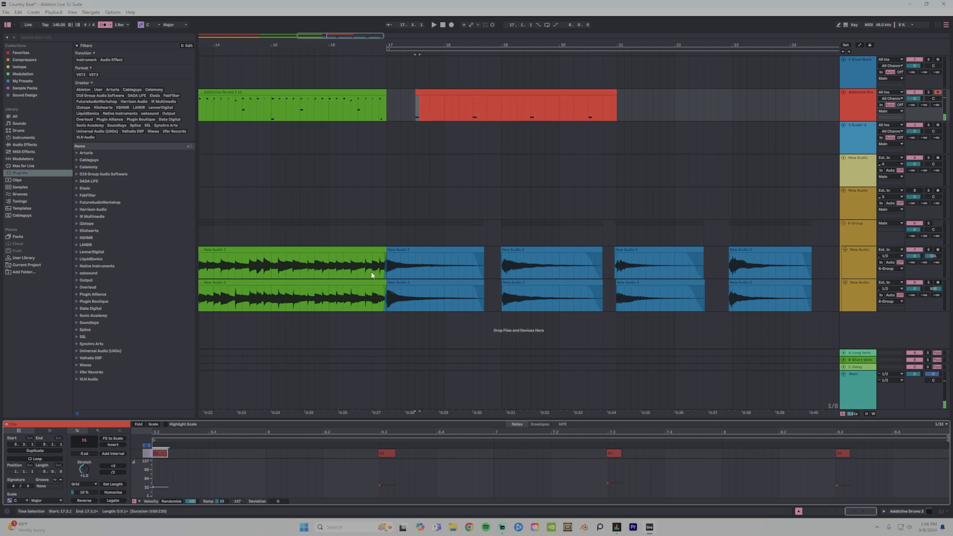
key(space)
drag(449, 101, 420, 102)
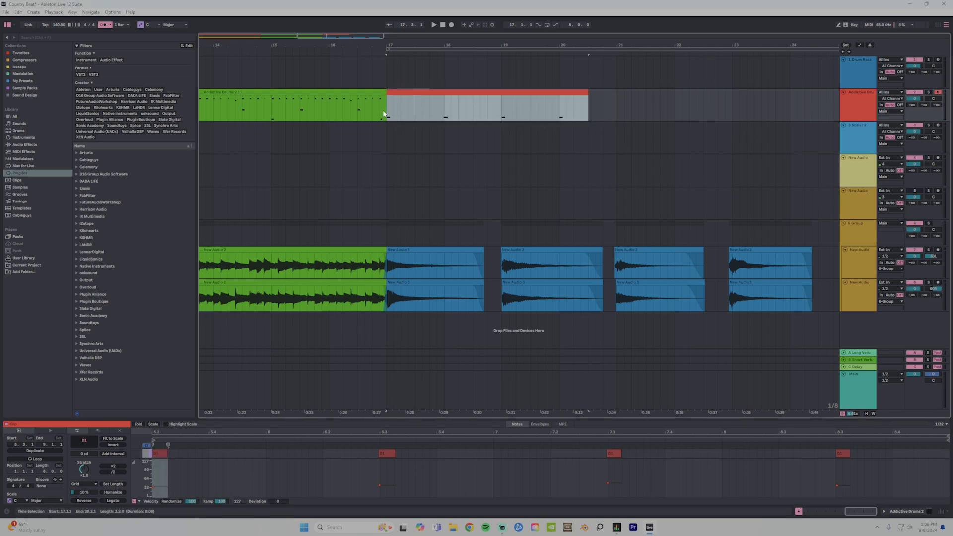
click(367, 111)
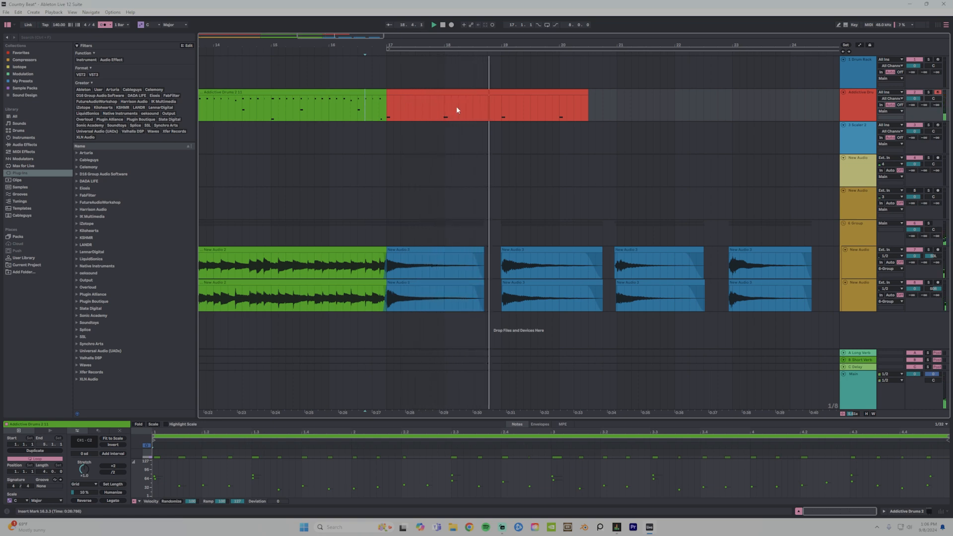
Enlarge the note editor and inspect the second and third D1 notes of the drum clip.
click(461, 92)
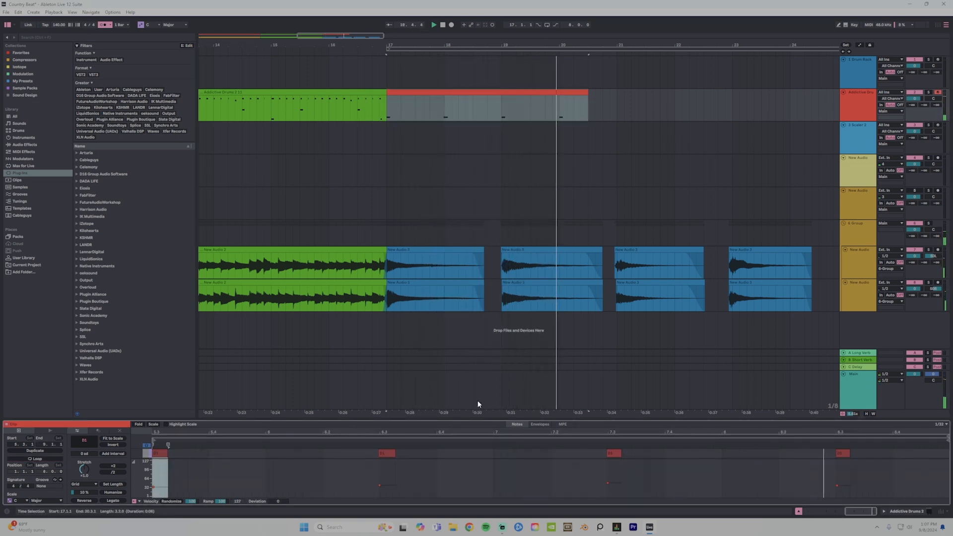
drag(474, 418, 474, 350)
click(387, 386)
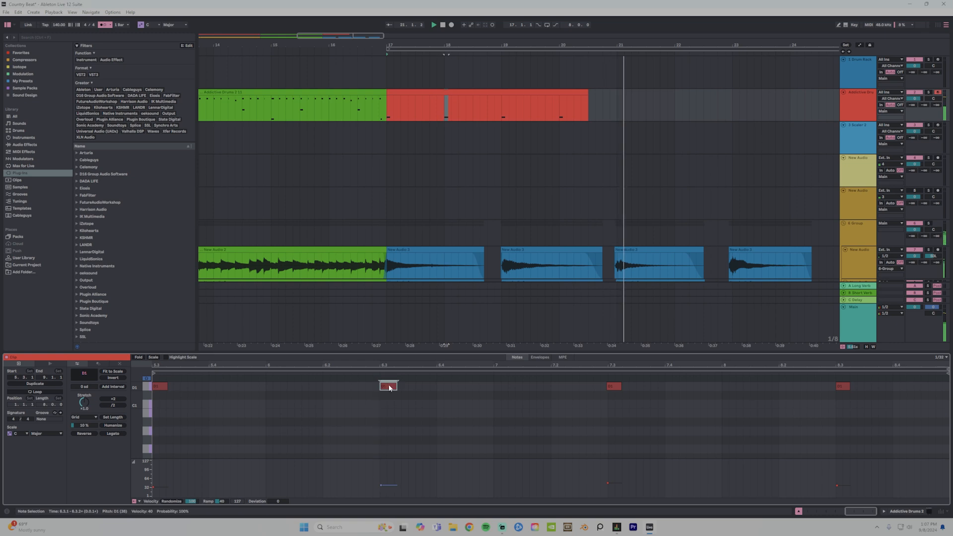
click(611, 385)
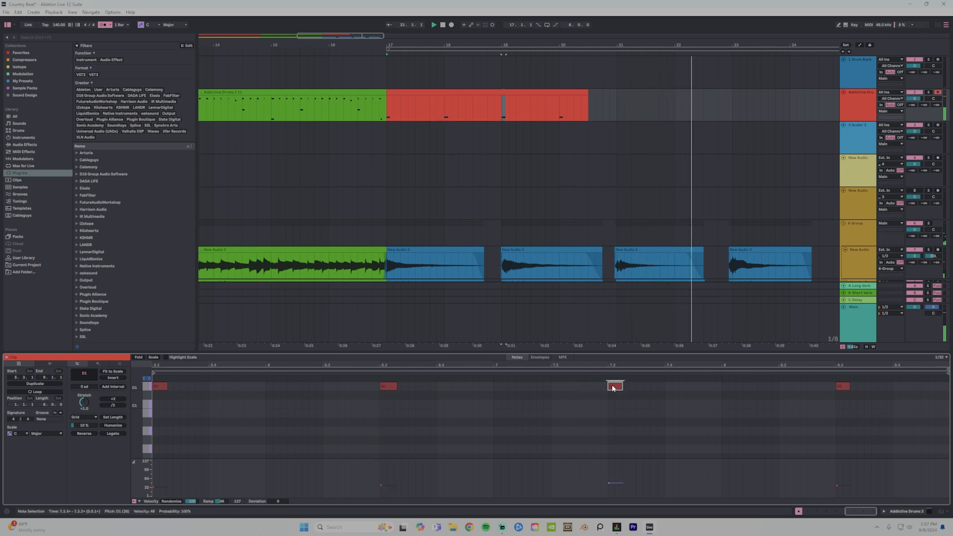
key(space)
Consolidate bars 17 to 21 of the drum track into one four-bar clip and duplicate it.
click(553, 92)
drag(612, 96, 388, 113)
key(ctrl+j)
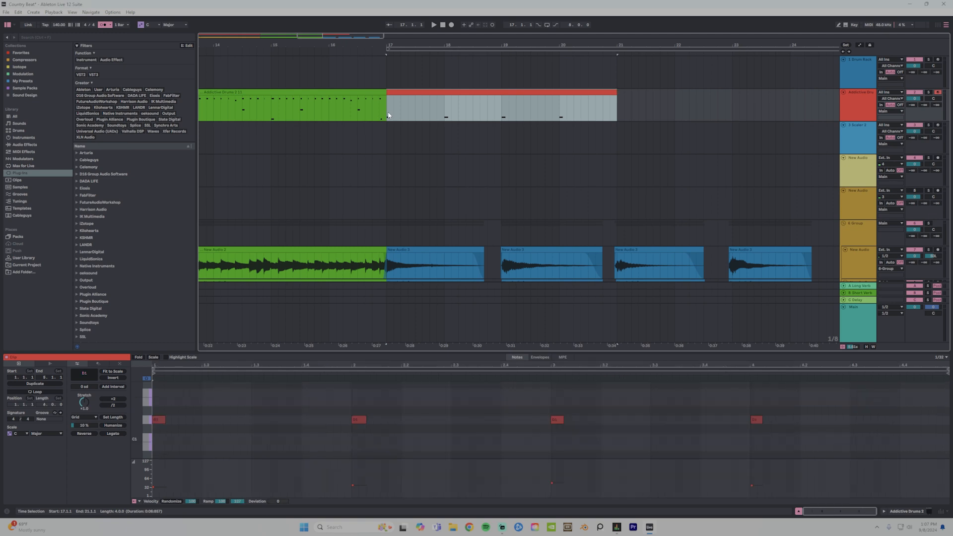
key(ctrl+d)
Add a C#3 note at the very start of the four-bar drum clip at bar 17 and play the transition.
click(288, 90)
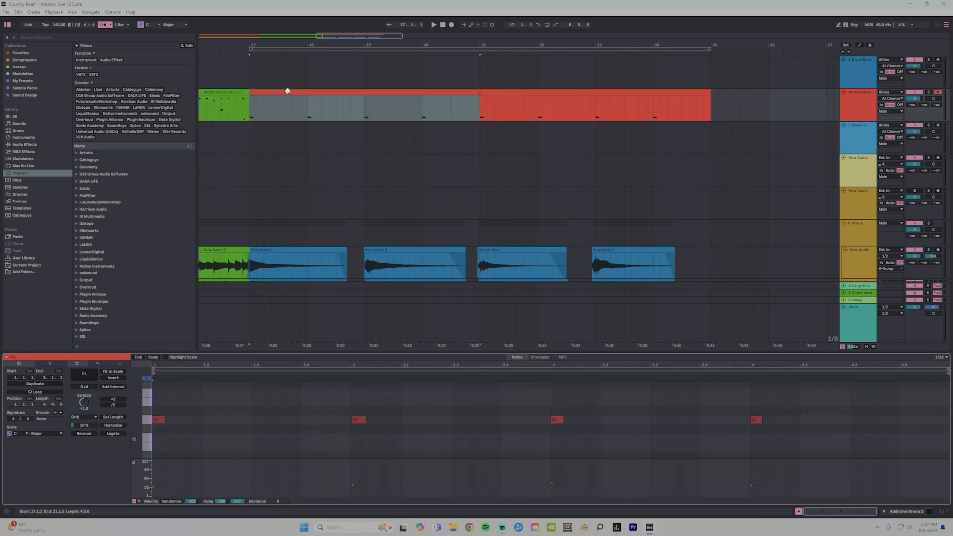
scroll(151, 397, up, 2)
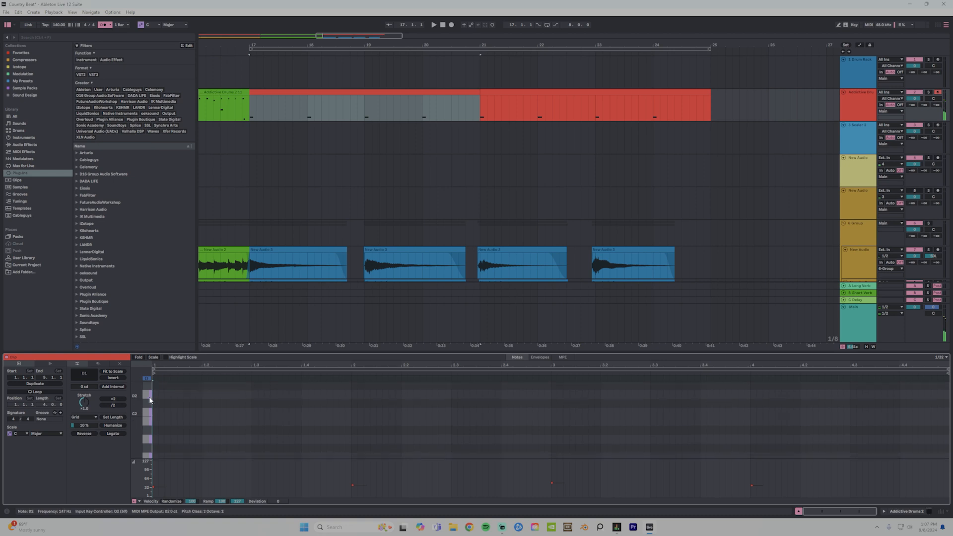
double_click(156, 404)
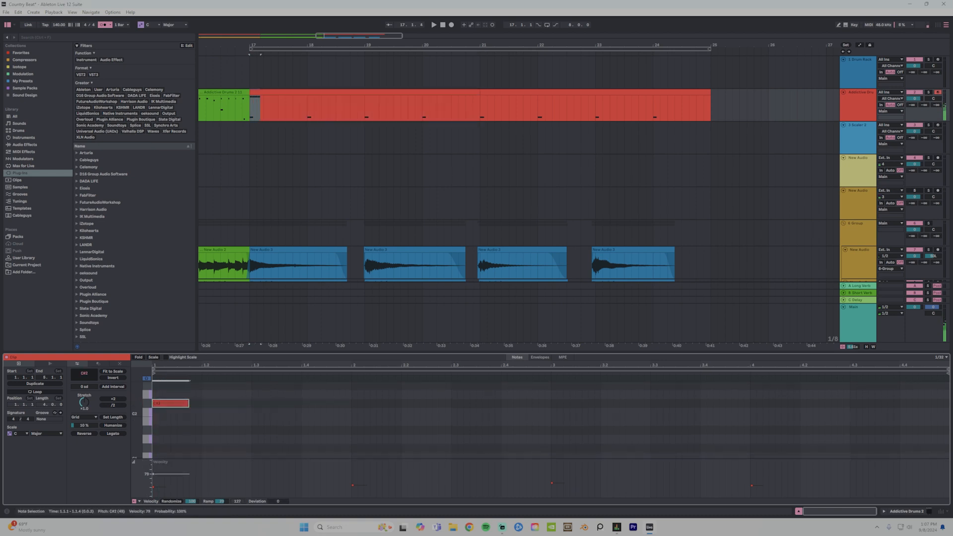
click(228, 117)
key(space)
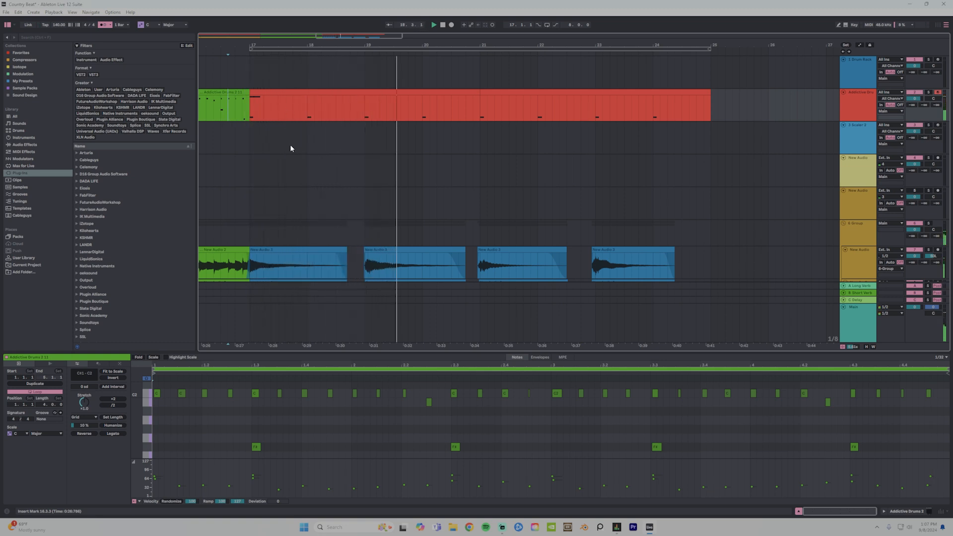
Duplicate the edited four-bar drum clip over the copy that starts at bar 21.
click(481, 100)
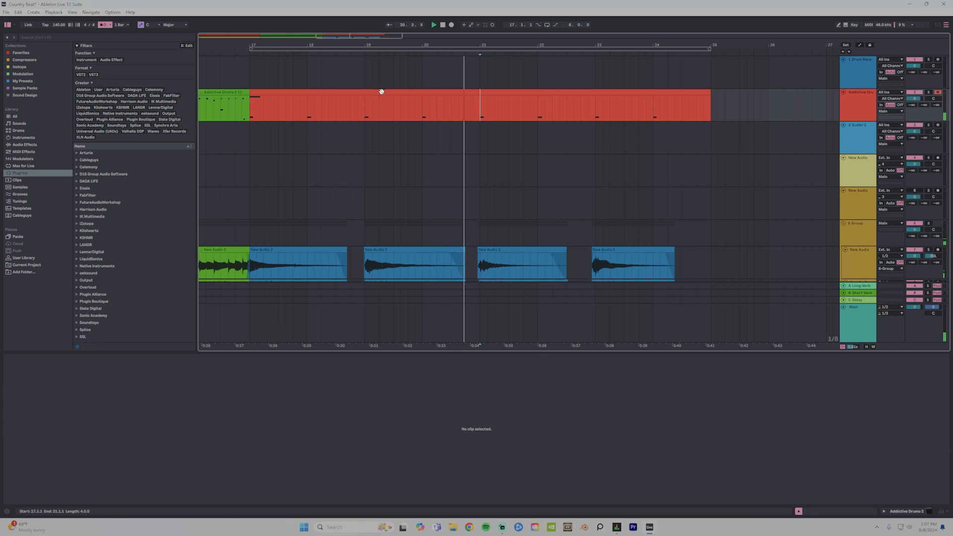
click(365, 92)
key(ctrl+d)
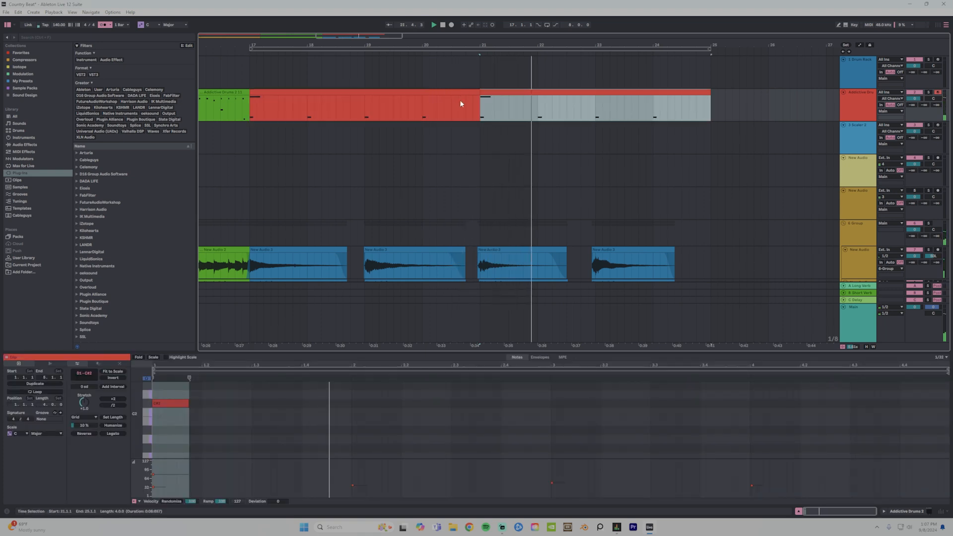
click(459, 102)
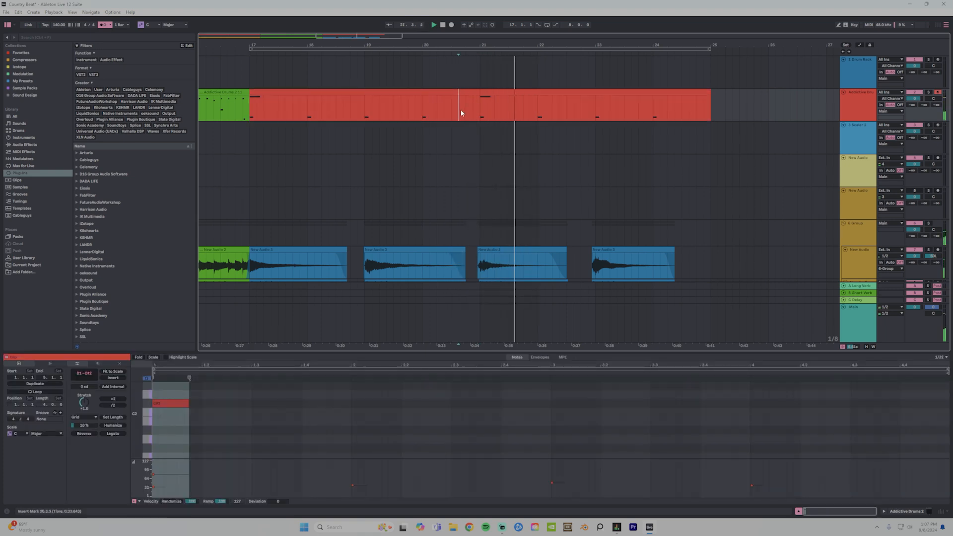
Raise the C#3 note at the start of the bar 17 drum clip to G#3.
click(183, 403)
key(space)
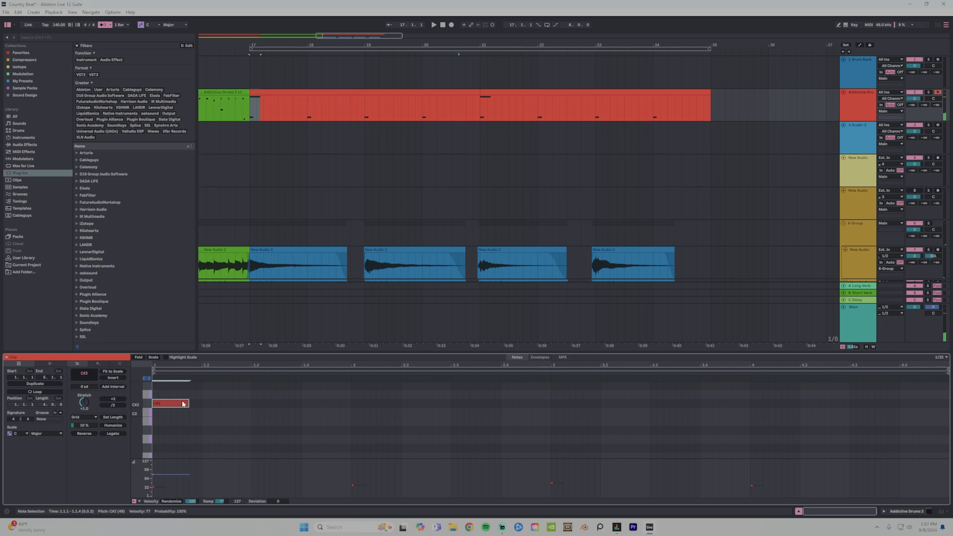
key(Up)
key(Up)
key(Up)
key(Up)
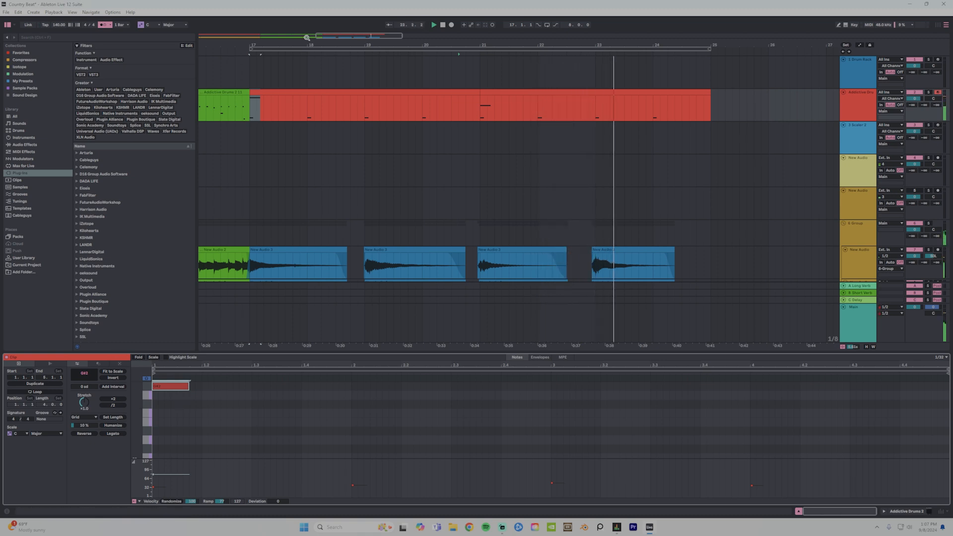
Hide the note editor and bring the whole arrangement from bar 1 into view.
drag(455, 50, 454, 39)
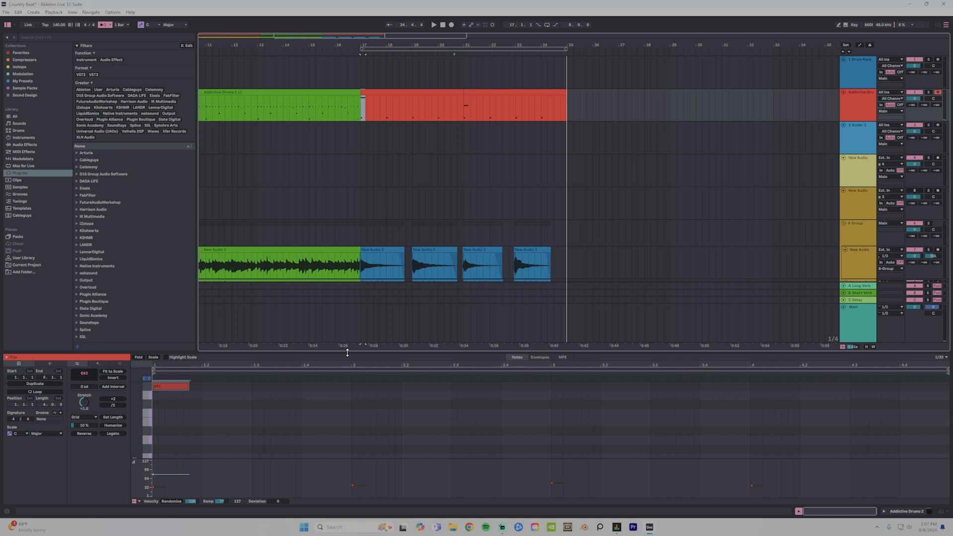
drag(348, 353, 398, 527)
drag(244, 42, 403, 48)
drag(570, 48, 265, 53)
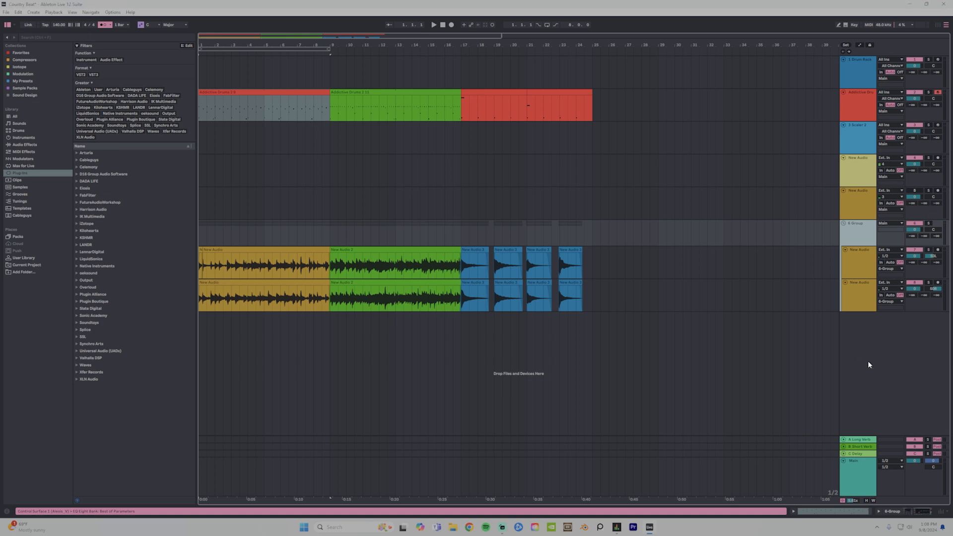
Rename the group track as Guitar and its two audio tracks as AG L and AG R.
click(861, 234)
key(ctrl+r)
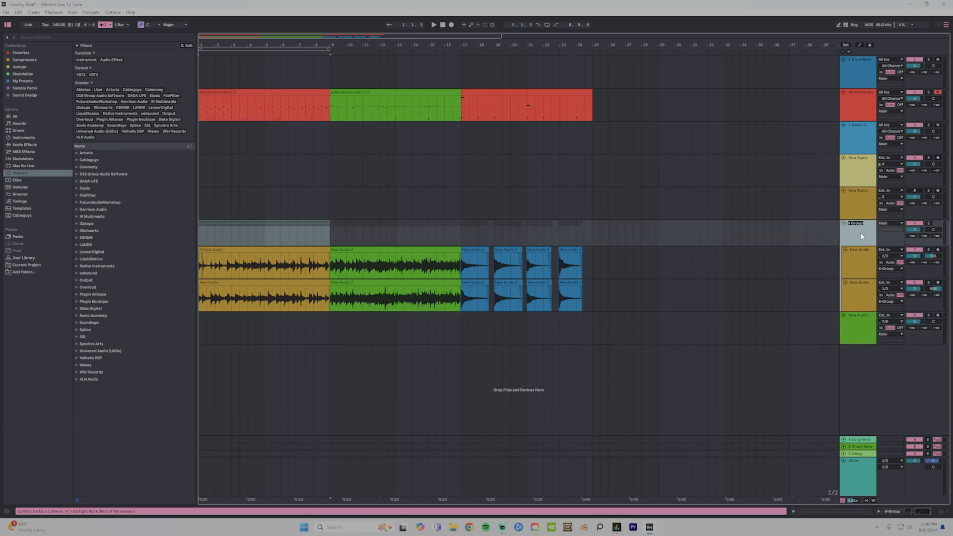
click(861, 263)
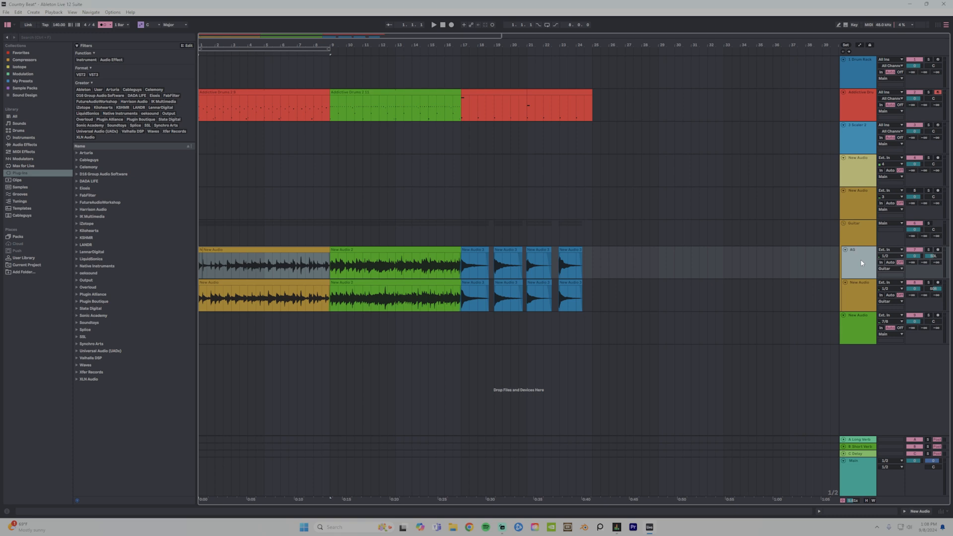
click(859, 293)
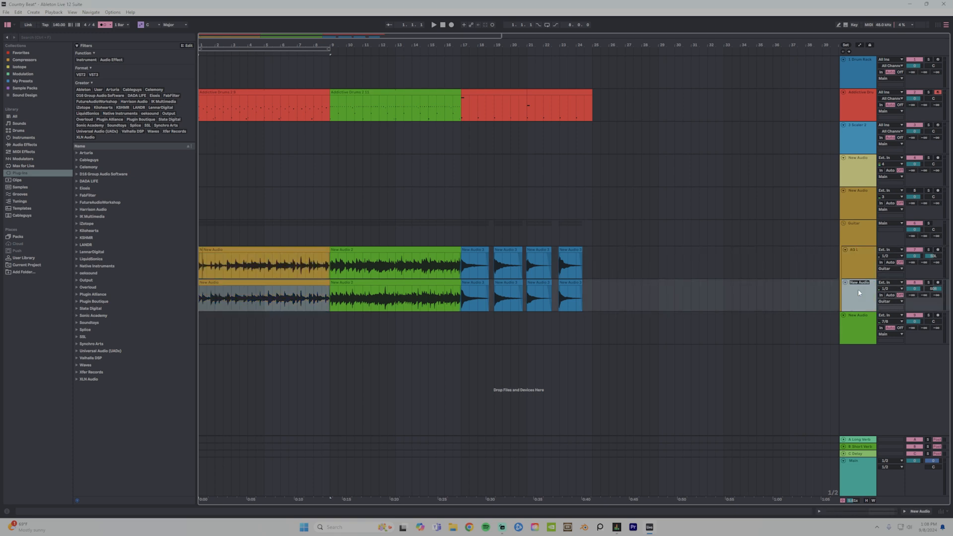
Rename the guitar group track as Acoustic Guitar.
click(856, 235)
key(ctrl+r)
text(Acoustic Guitar)
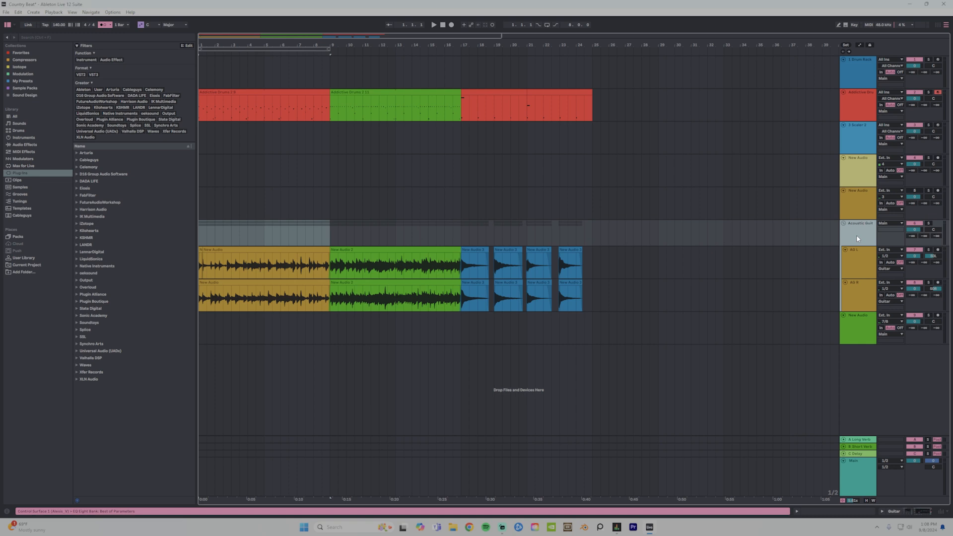
key(Return)
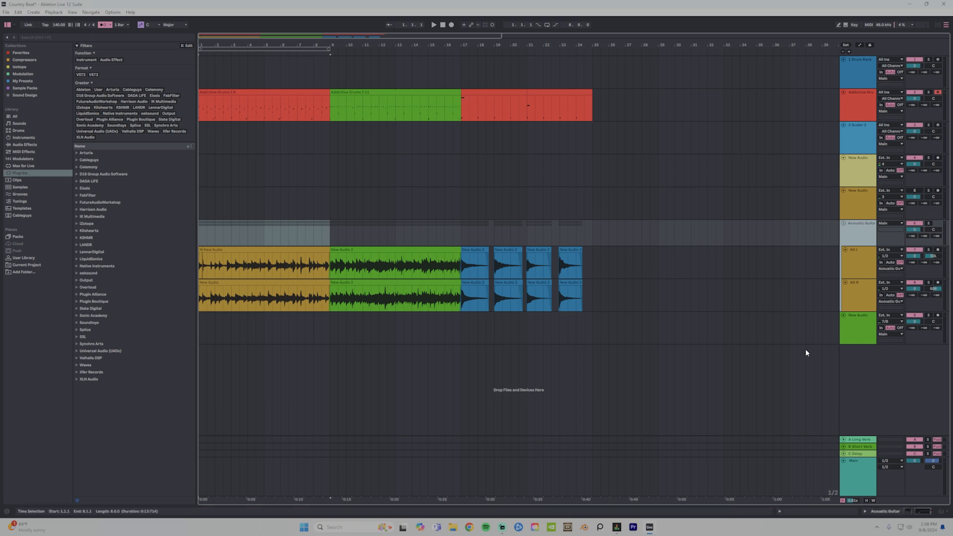
Set the new green audio track's external input to 3 and check the Analogue 3 channel in Focusrite Control's output routing.
click(914, 316)
click(901, 321)
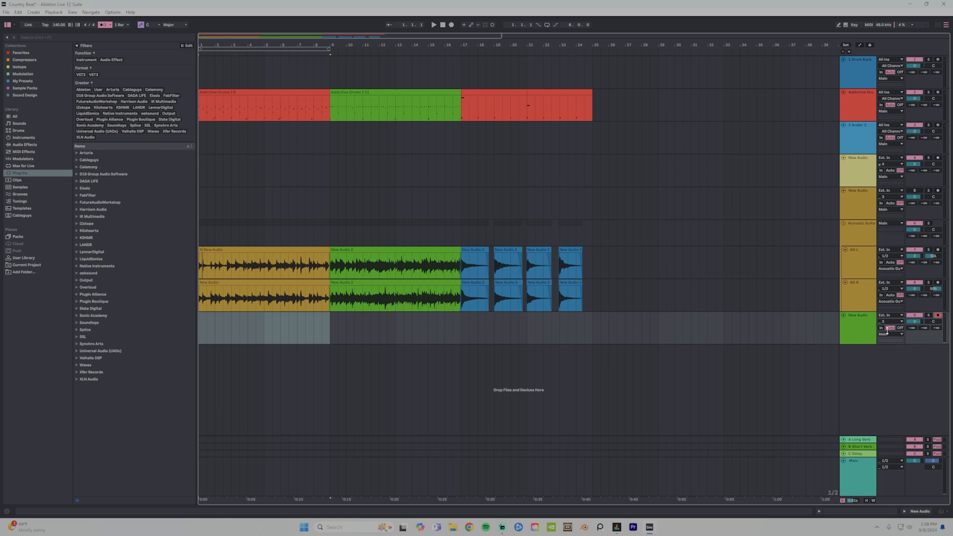
click(620, 528)
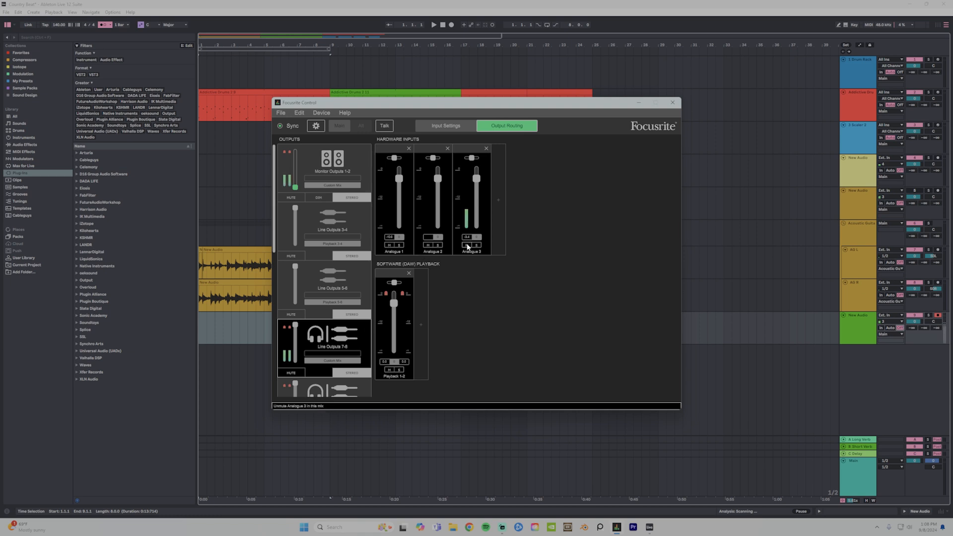
click(672, 102)
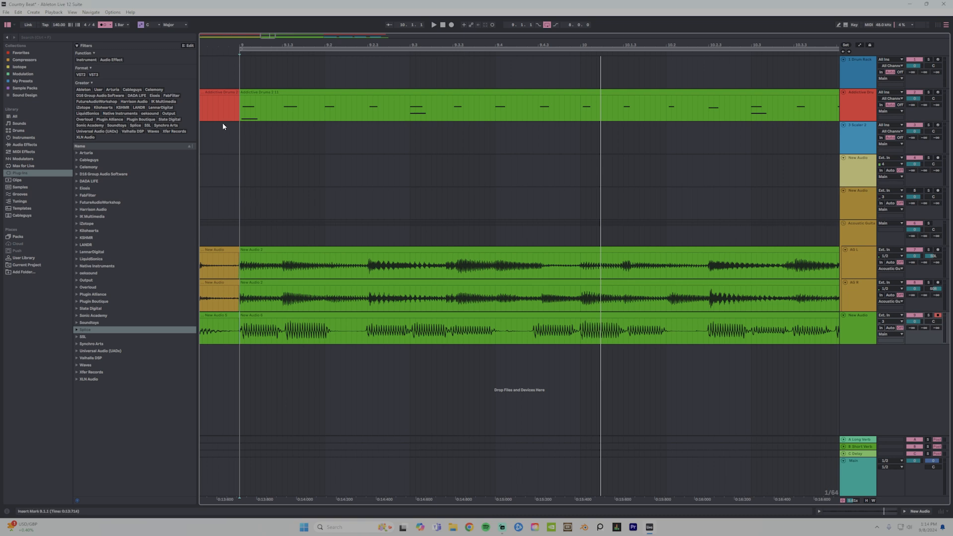
Open the recorded clip at bar 9 below AG R and insert warp markers at all of its transients.
drag(265, 43, 323, 292)
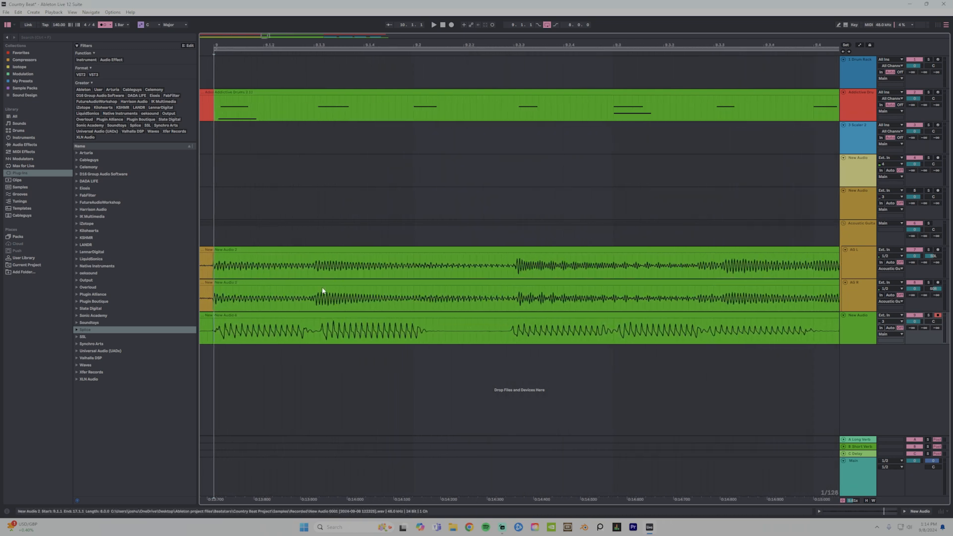
click(316, 317)
double_click(317, 317)
click(307, 452)
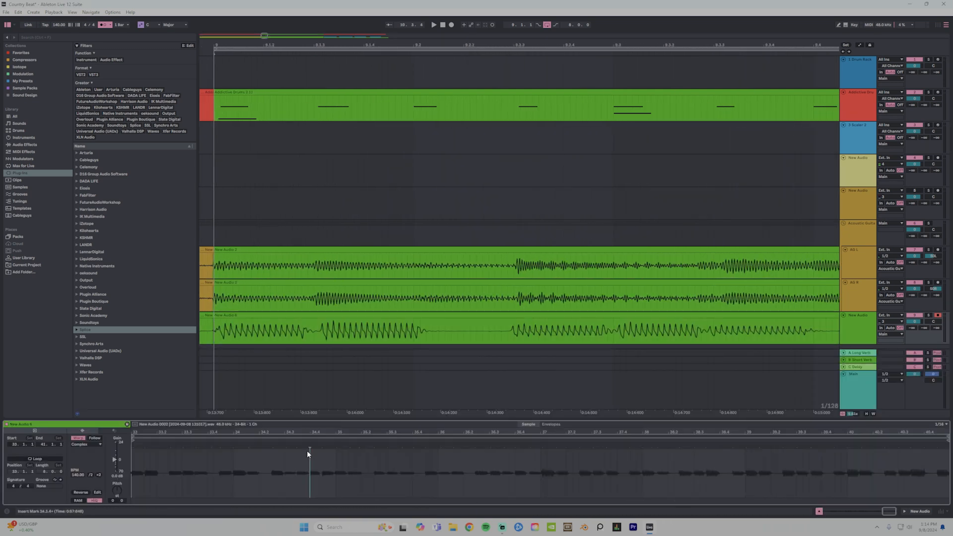
key(space)
Play the newly recorded clip from several points in bar 9 to check its timing against the guitars and drums.
key(space)
key(ctrl+a)
key(ctrl+i)
click(510, 332)
key(space)
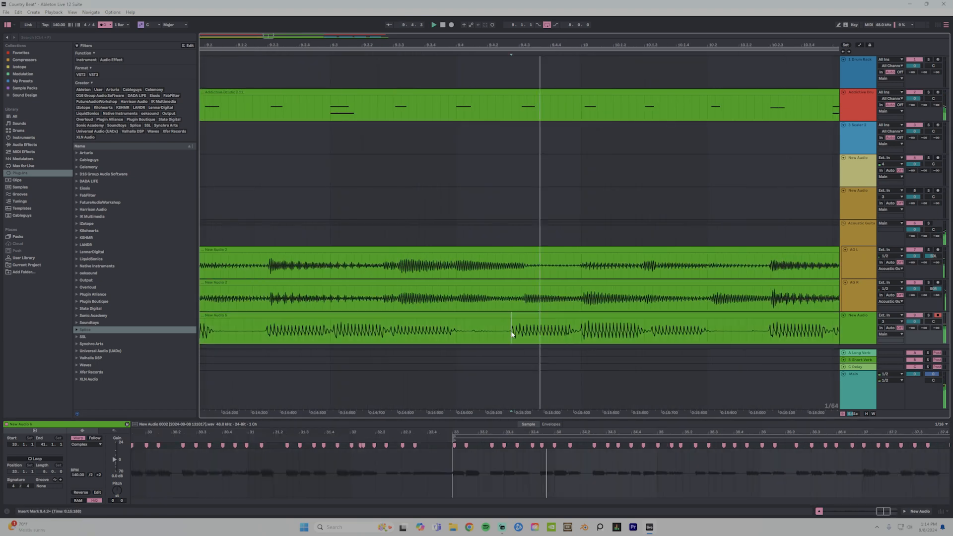
key(space)
scroll(511, 333, up, 5)
click(498, 327)
key(space)
scroll(498, 327, down, 8)
click(345, 335)
Examine the note timing around bar 10 of the recorded clip and play it from beat 10.2.
key(space)
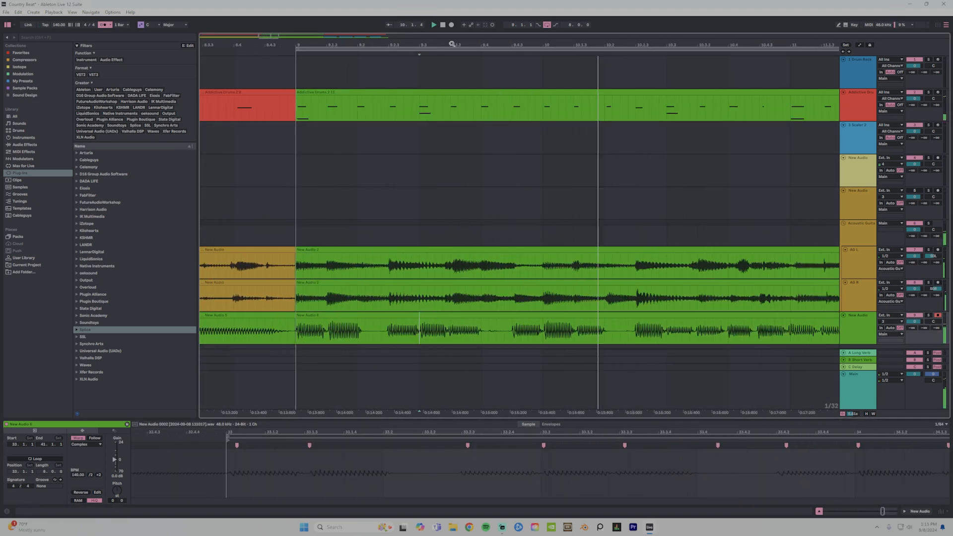
scroll(528, 328, up, 6)
scroll(496, 330, down, 3)
drag(493, 331, 497, 331)
scroll(555, 328, up, 3)
scroll(463, 471, down, 8)
click(329, 336)
Work on the warp markers around bar 10 of the recorded clip and play the passage back.
key(space)
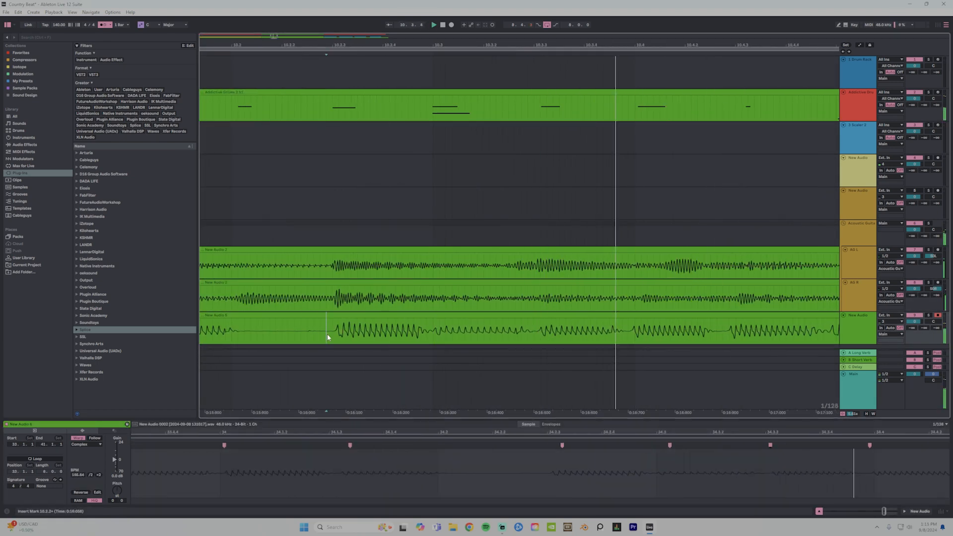
key(space)
scroll(568, 327, up, 2)
click(420, 330)
click(543, 445)
click(285, 326)
key(space)
scroll(396, 44, down, 5)
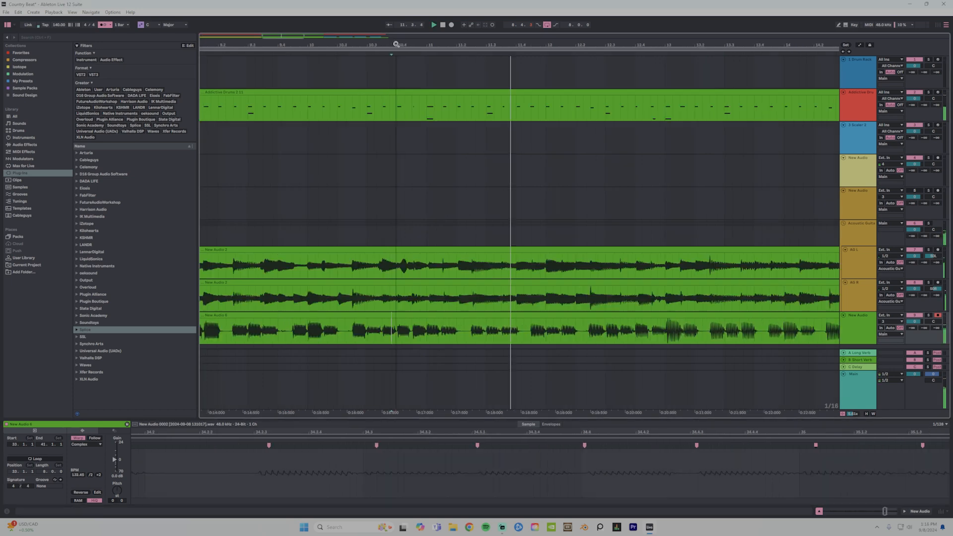
Adjust the recorded clip's warp markers around bar 12 to tighten the note timing, checking with playback.
scroll(418, 165, up, 5)
scroll(613, 212, down, 4)
scroll(695, 451, down, 6)
double_click(559, 445)
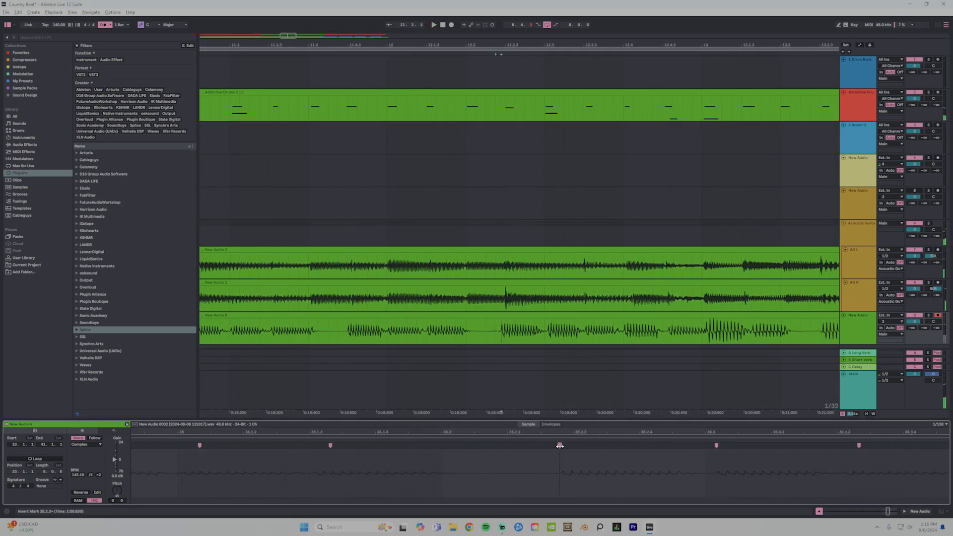
key(space)
key(space)
double_click(678, 445)
scroll(678, 451, down, 6)
Nudge the recorded clip's warp markers up to beat 13.3, shifting the last one slightly earlier, and check with playback.
key(space)
scroll(542, 451, up, 5)
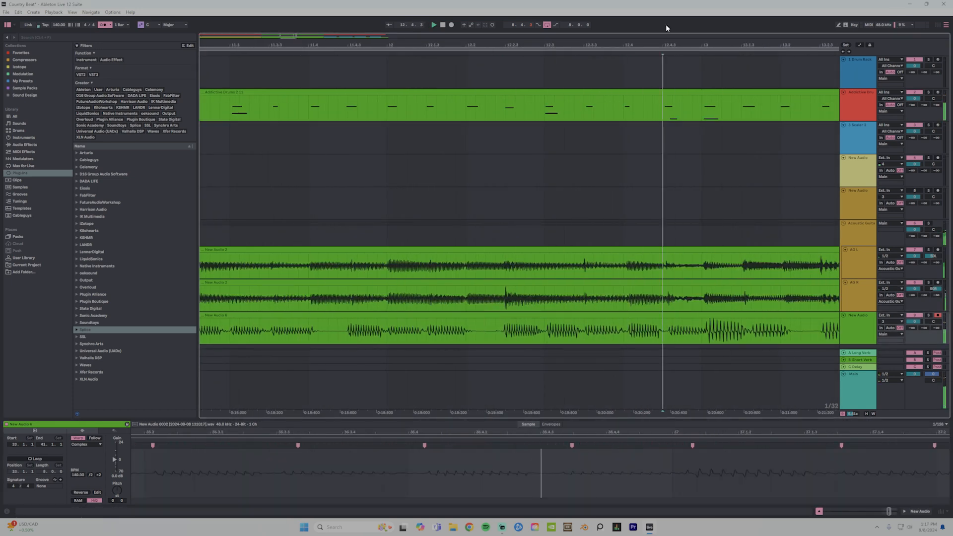
scroll(662, 251, up, 2)
scroll(661, 252, up, 2)
key(space)
double_click(519, 446)
drag(520, 445, 522, 445)
scroll(522, 452, right, 4)
Shift the recorded clip's warp marker at the bar 14 downbeat later and the one near 14.1.3 slightly earlier, checking with playback.
key(space)
key(space)
scroll(622, 298, up, 3)
drag(690, 445, 681, 446)
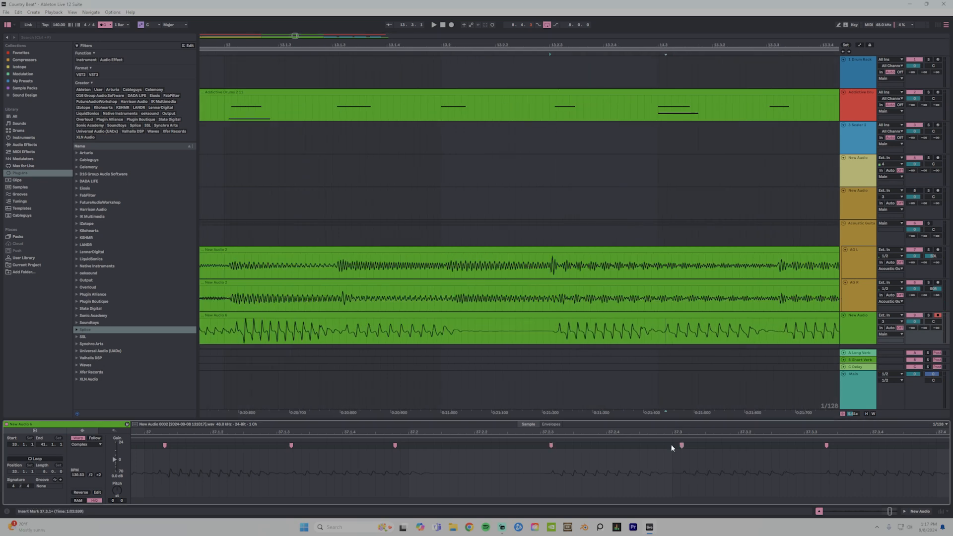
scroll(751, 328, up, 2)
scroll(681, 451, right, 5)
key(space)
Play the rest of the recorded clip through bars 15 and 16 to check its note timing.
key(space)
drag(537, 445, 545, 445)
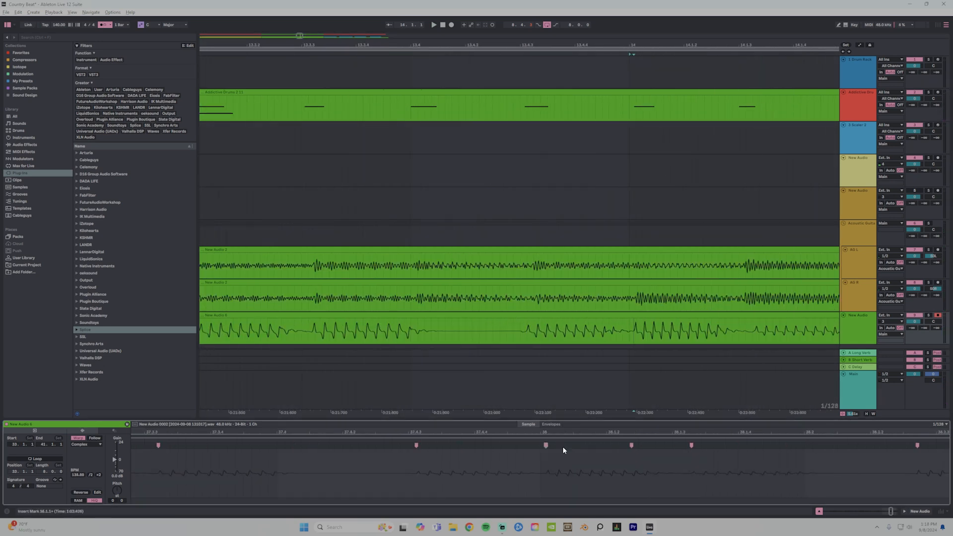
scroll(561, 326, up, 2)
key(space)
drag(691, 445, 685, 445)
scroll(561, 326, down, 2)
scroll(688, 451, right, 5)
scroll(472, 76, down, 2)
scroll(693, 451, right, 4)
scroll(551, 343, down, 2)
key(space)
scroll(685, 451, right, 4)
scroll(557, 328, down, 2)
key(space)
key(space)
scroll(813, 451, right, 4)
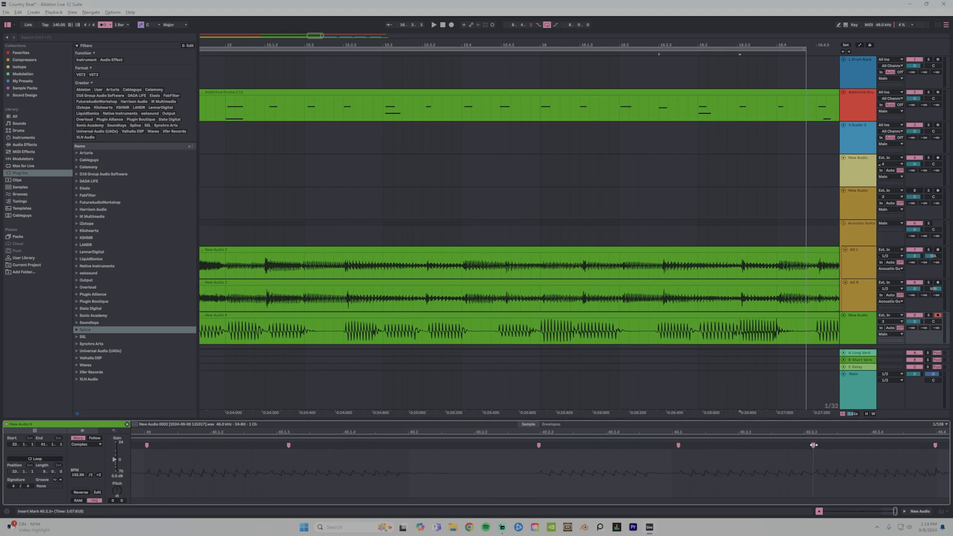
scroll(619, 68, down, 5)
key(space)
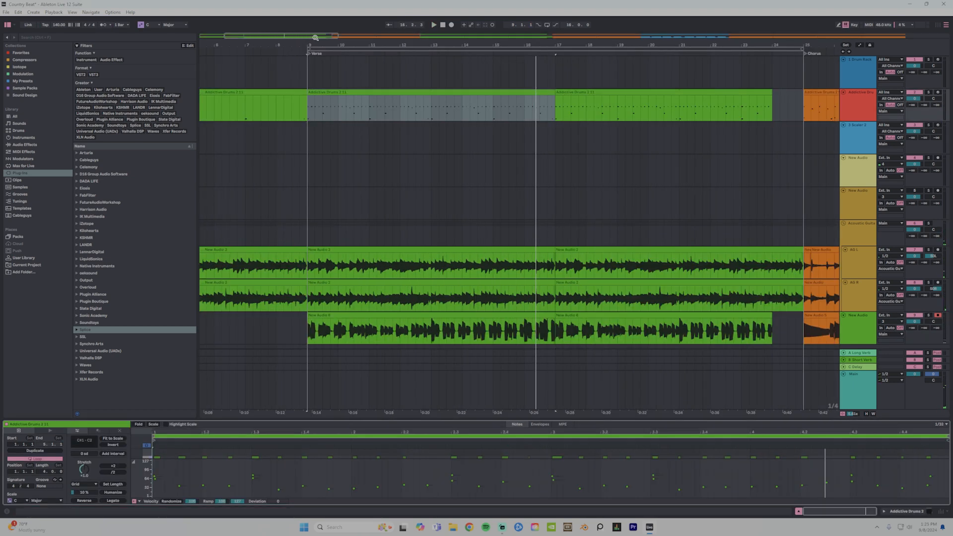
Enlarge the clip view and move the Acoustic Guitar group with its two tracks directly below the Addictive Drums track.
drag(318, 46, 417, 116)
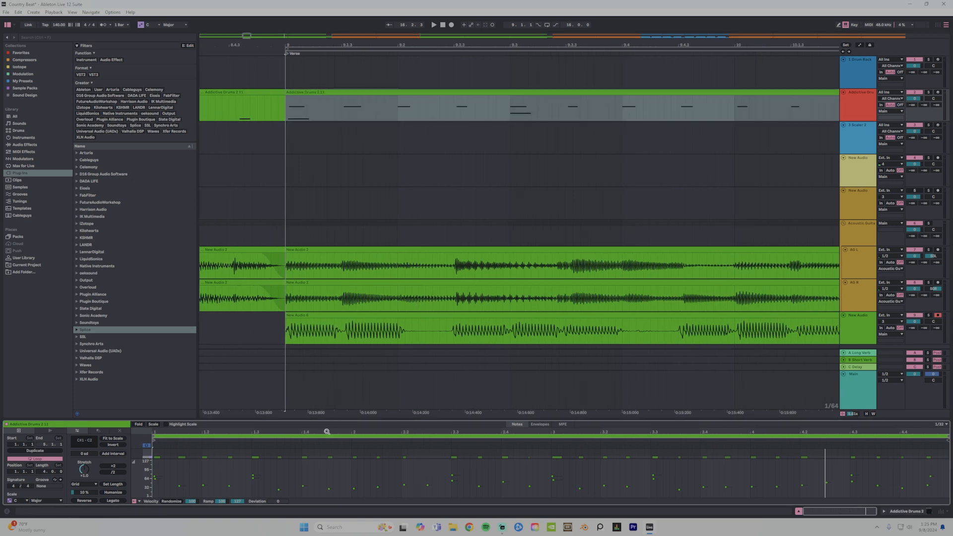
drag(325, 420, 340, 400)
click(844, 230)
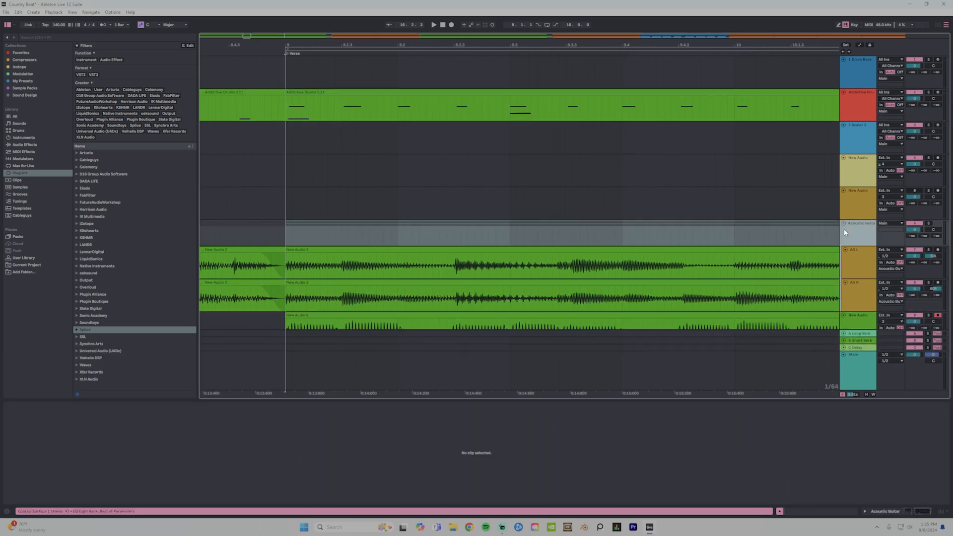
drag(843, 230, 853, 119)
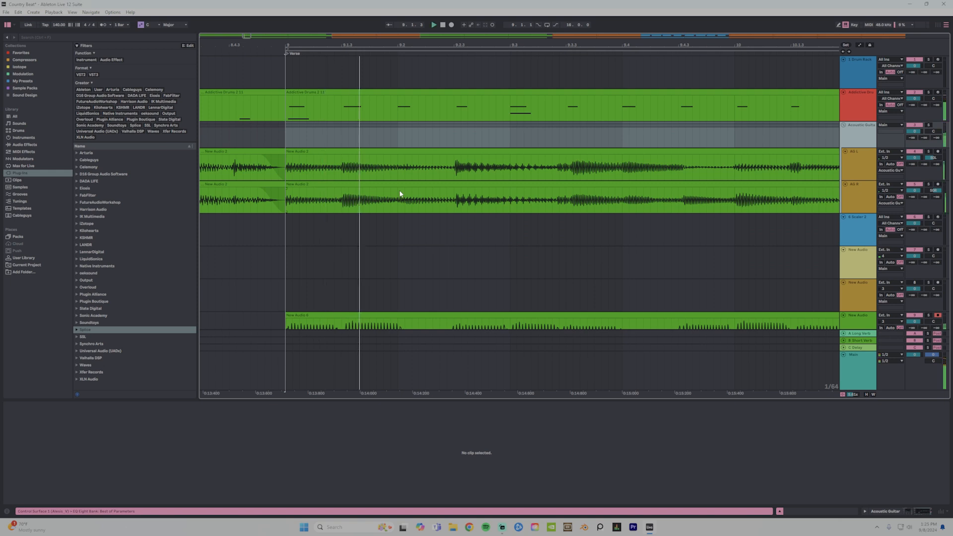
Open the verse drum clip's notes and work on the C3 note at 1.2.3 against the guitars, checking with playback.
click(342, 172)
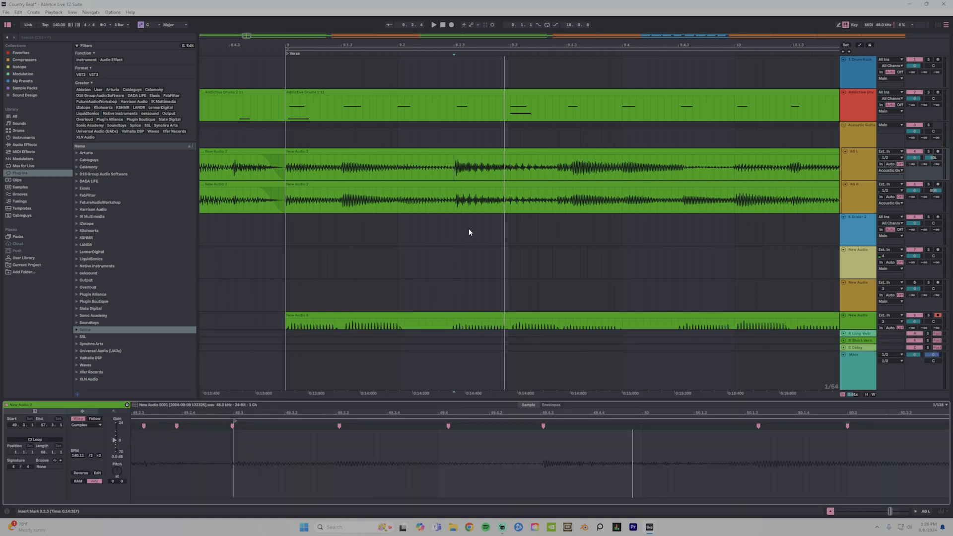
click(458, 90)
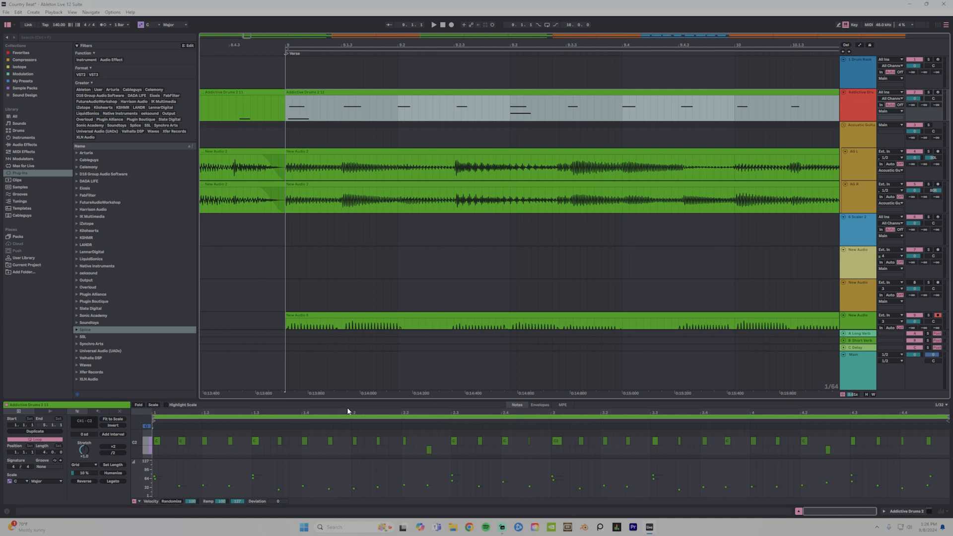
key(space)
key(space)
click(454, 110)
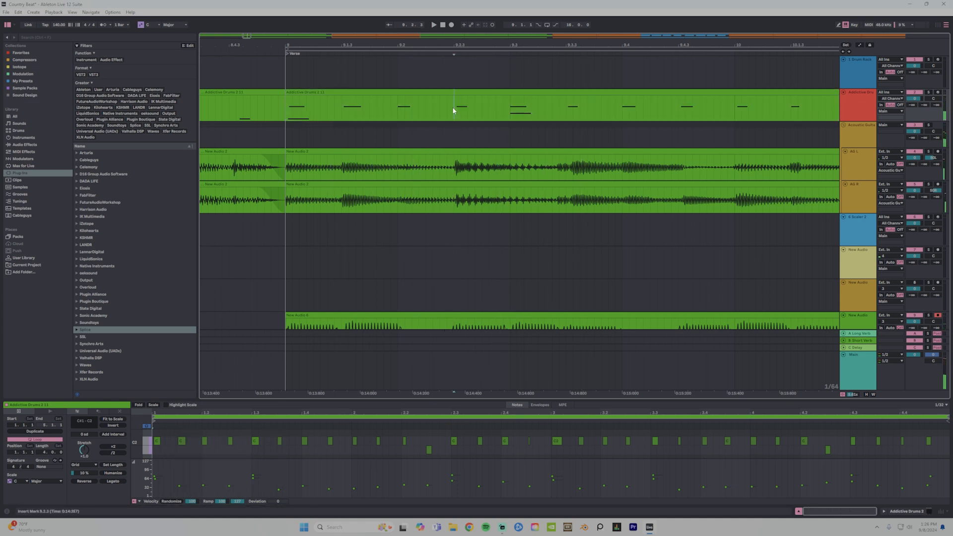
click(230, 441)
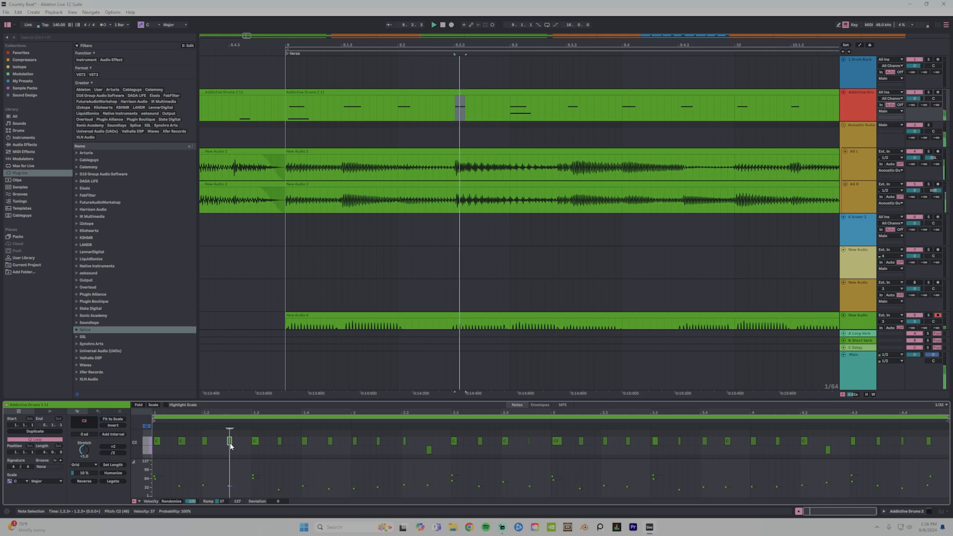
key(space)
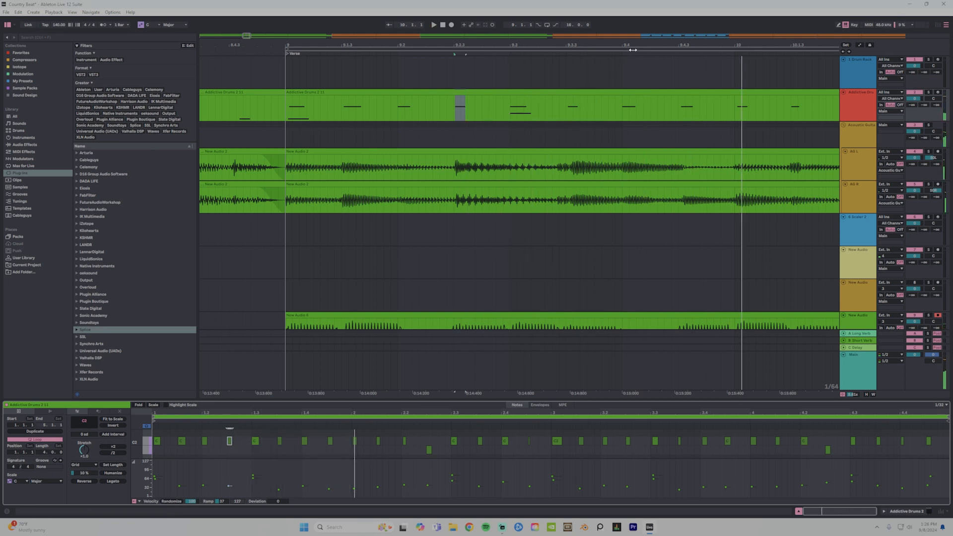
Nudge the drum clip's C3 notes from 1.3.3 to 2.1.3 to follow the guitar timing.
drag(633, 50, 545, 100)
click(281, 441)
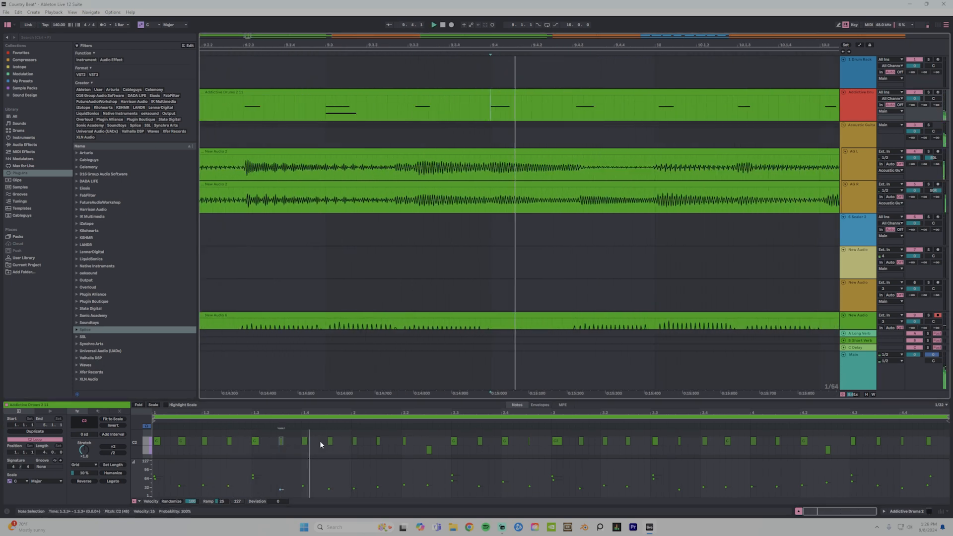
drag(305, 441, 306, 441)
drag(655, 106, 670, 106)
drag(355, 441, 353, 442)
drag(494, 106, 506, 106)
click(378, 441)
Work on the lower drum note at 2.2.3, playing the passage around beat 10.2.3 against the guitars.
drag(645, 46, 590, 89)
click(575, 106)
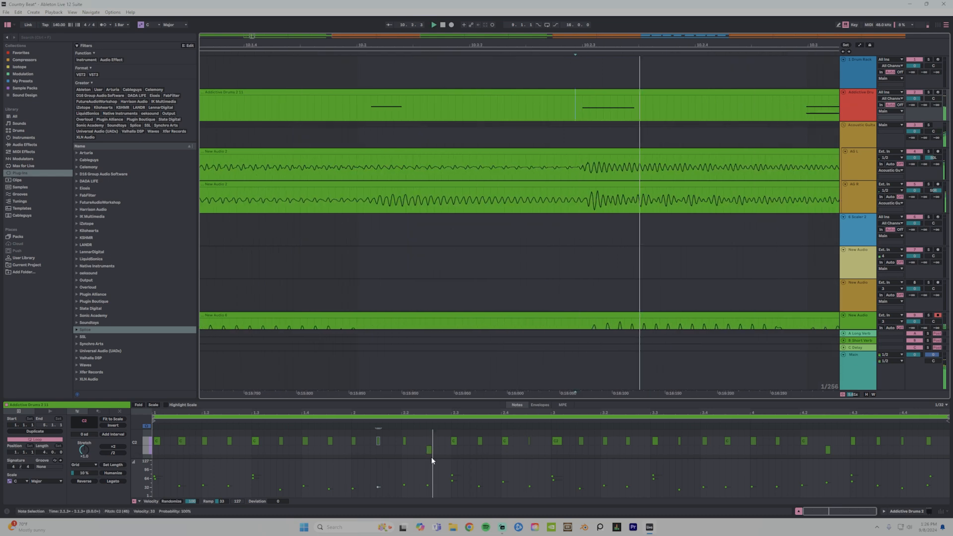
click(389, 115)
key(space)
click(429, 449)
Shift the C3 drum note at the start of the clip's third bar slightly later and play from beat 11.2.
click(556, 440)
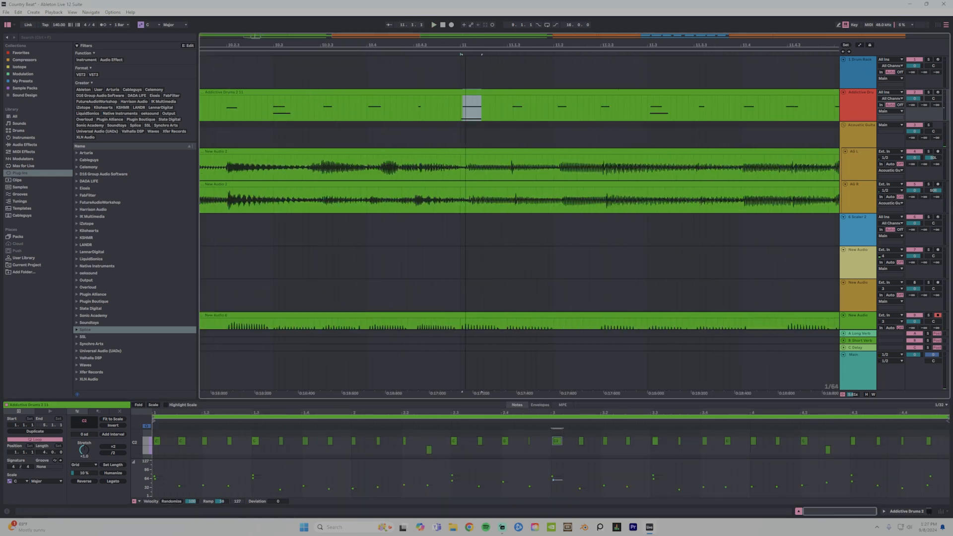
drag(465, 45, 465, 89)
key(space)
drag(557, 441, 580, 441)
click(595, 201)
click(714, 114)
key(space)
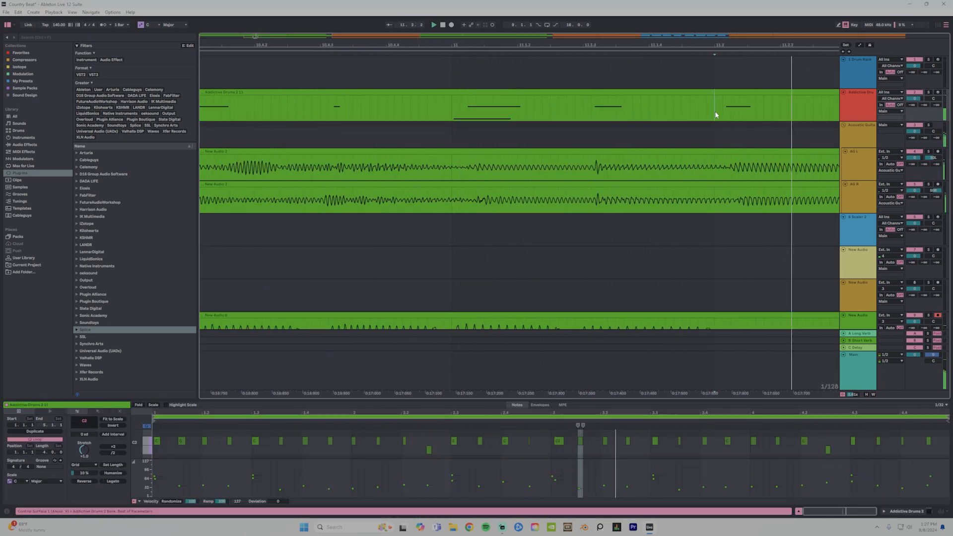
Work on the C3 drum notes at 3.2 and 3.2.3, checking with playback.
key(space)
click(605, 441)
key(space)
click(628, 441)
Shift the AG R guitar clip's warp marker near beat 11.2.3 slightly later and play the passage back.
click(517, 201)
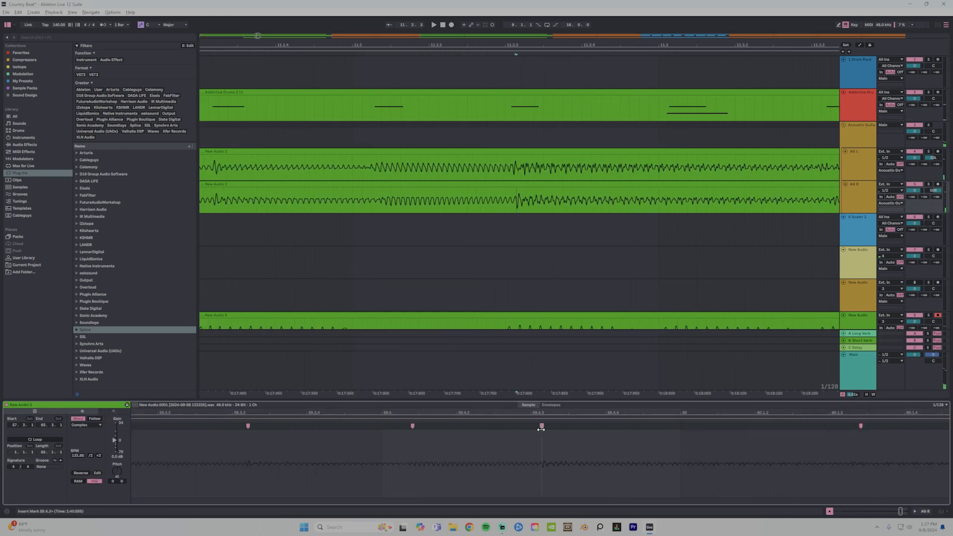
drag(543, 427, 567, 428)
click(527, 114)
key(space)
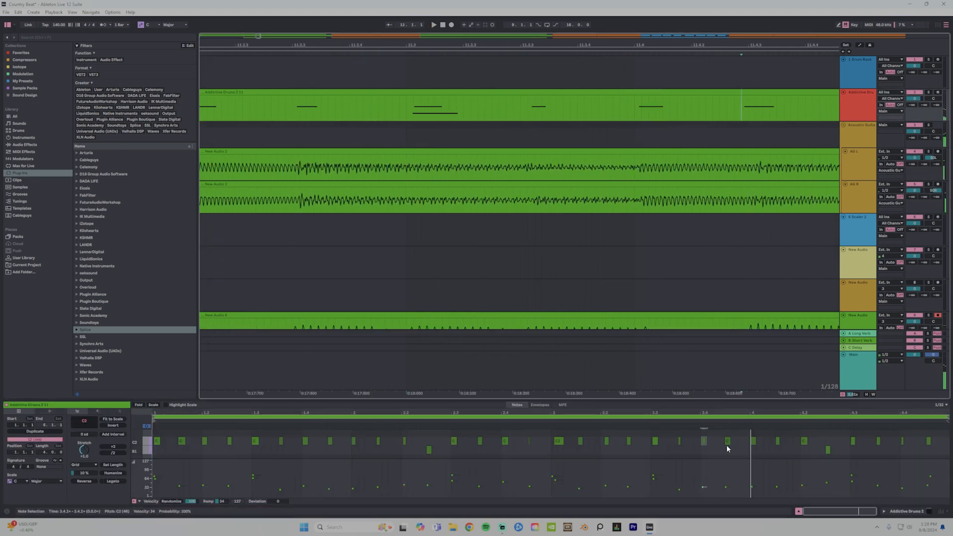
Nudge the C3 drum note at 4.1.3 slightly later with playback checks, and continue with the one at 4.3.3.
key(space)
click(777, 441)
key(space)
key(space)
drag(778, 441, 780, 441)
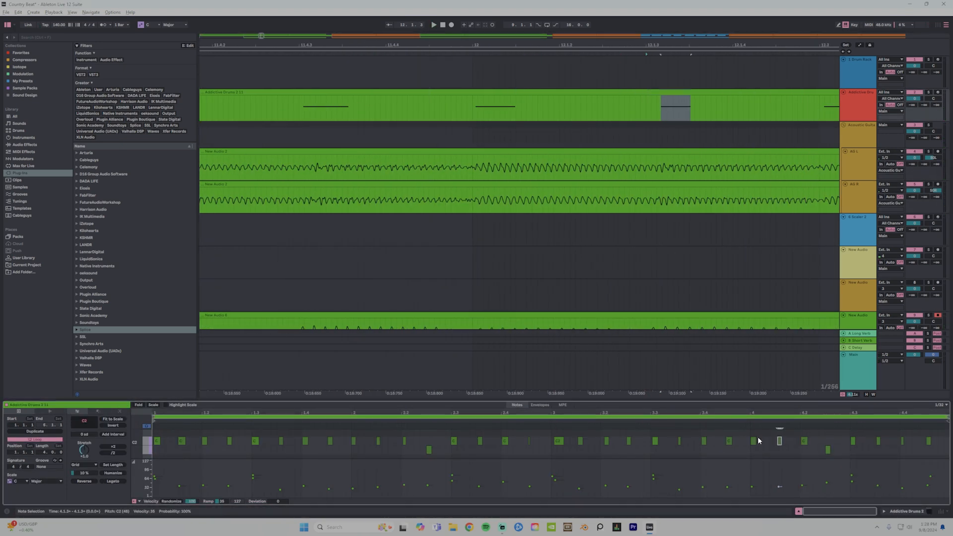
drag(776, 45, 278, 44)
click(878, 441)
drag(687, 44, 580, 37)
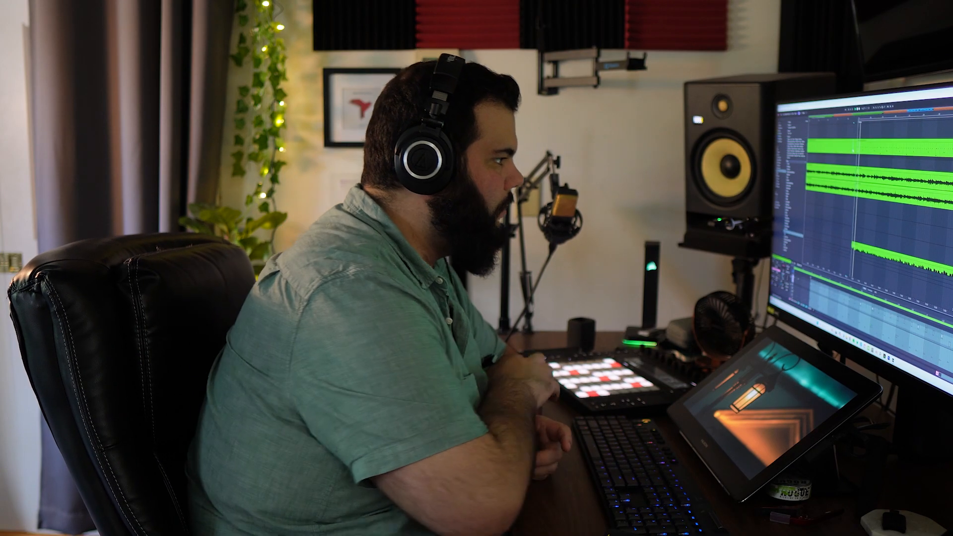